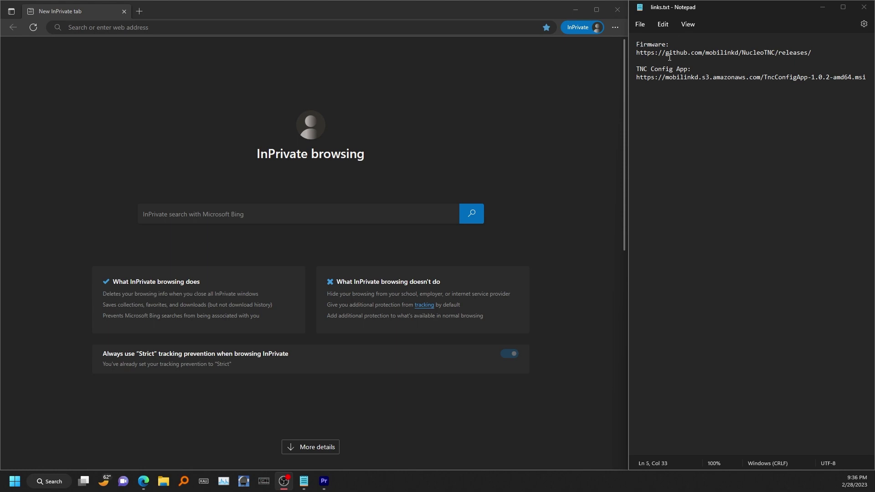
# - Copy the firmware link from the notes and load the NucleoTNC GitHub releases page in Edge
pyautogui.moveTo(823, 52); pyautogui.dragTo(636, 53)
pyautogui.rightClick(649, 54)
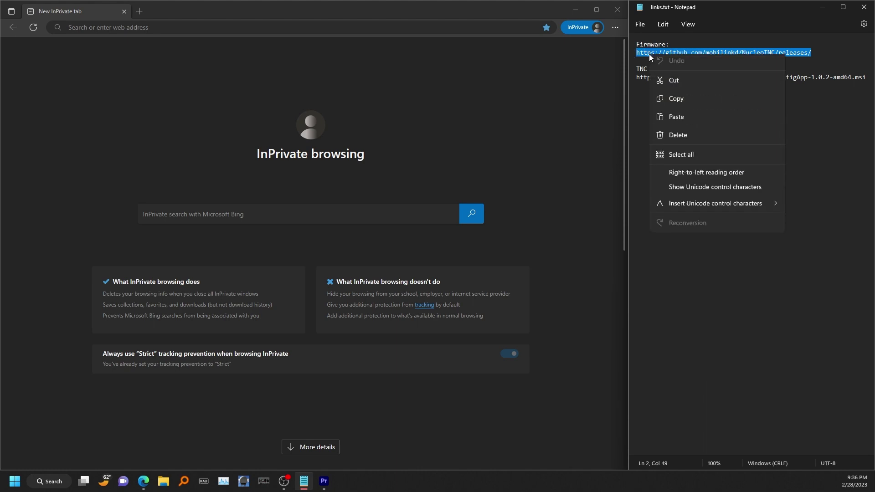
pyautogui.click(679, 103)
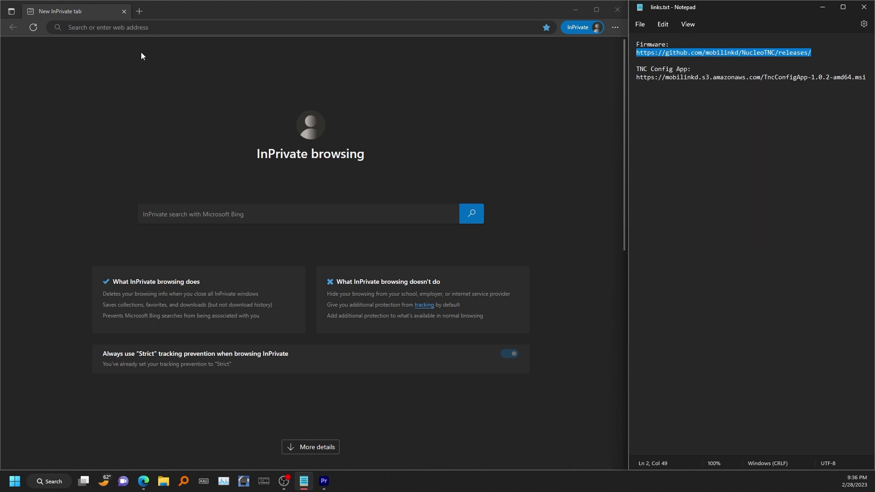
pyautogui.rightClick(137, 28)
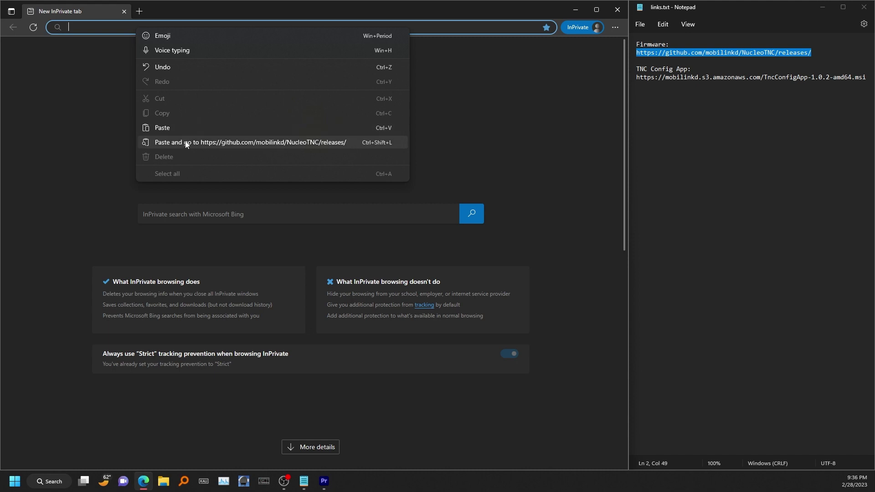
pyautogui.click(185, 142)
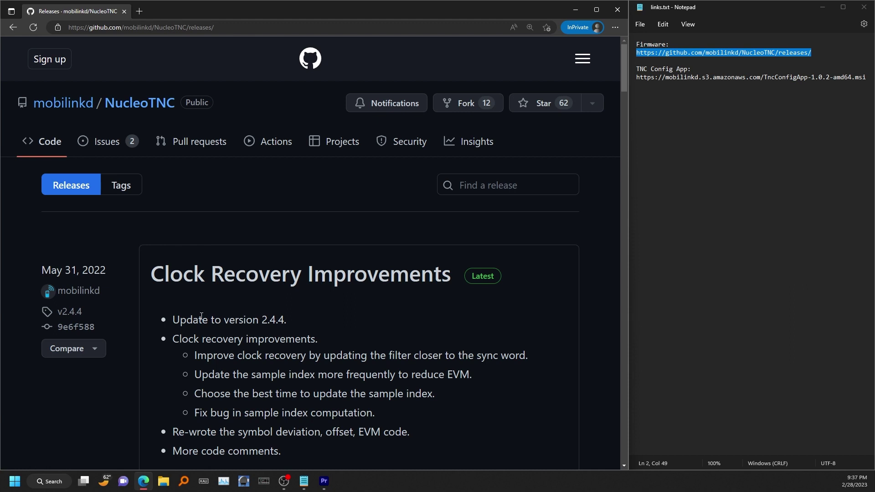
pyautogui.scroll(-5, 202, 316)
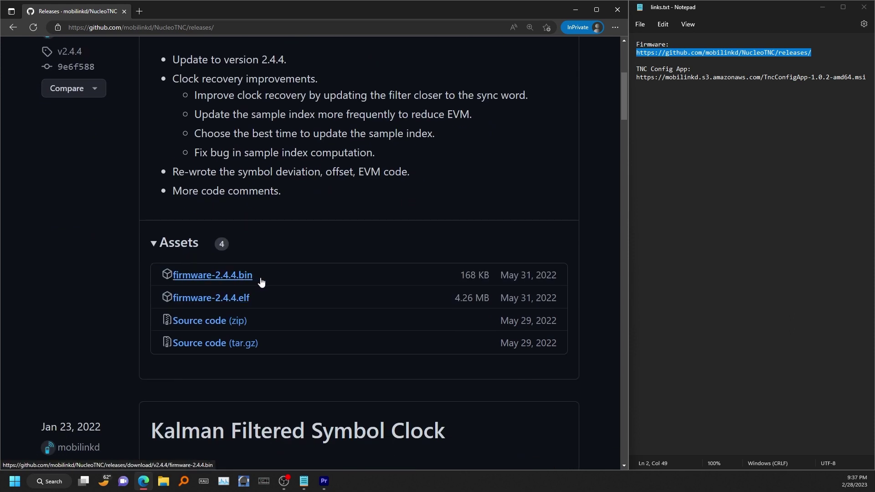
# - Save firmware-2.4.4.bin into the Desktop NucleoTNC folder
pyautogui.click(240, 279)
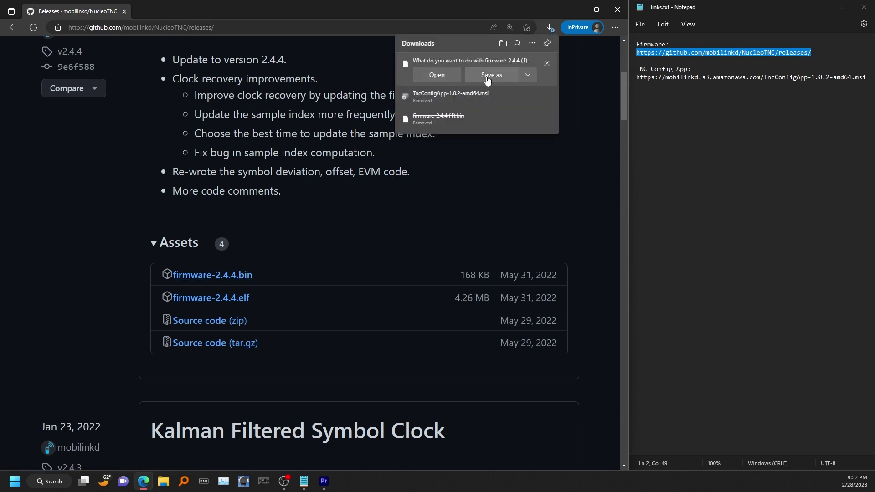
pyautogui.click(490, 76)
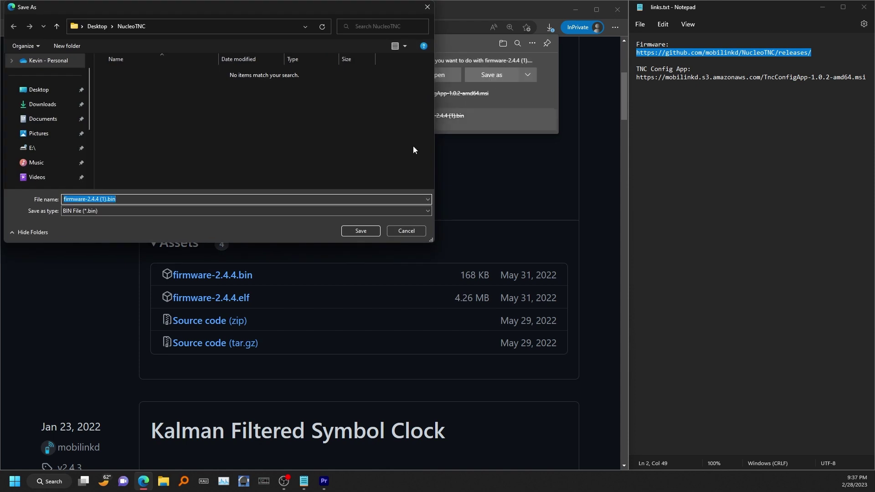
pyautogui.click(351, 228)
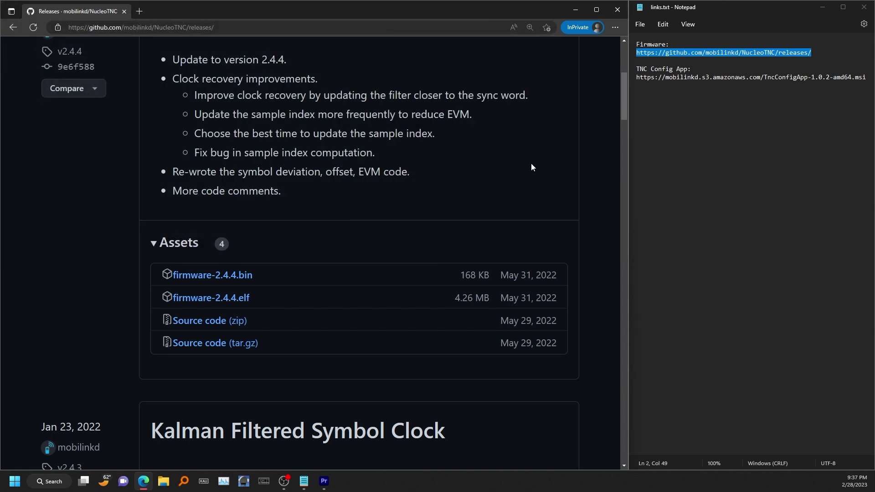
# - Show the downloaded firmware file in File Explorer from Edge's downloads list
pyautogui.click(615, 28)
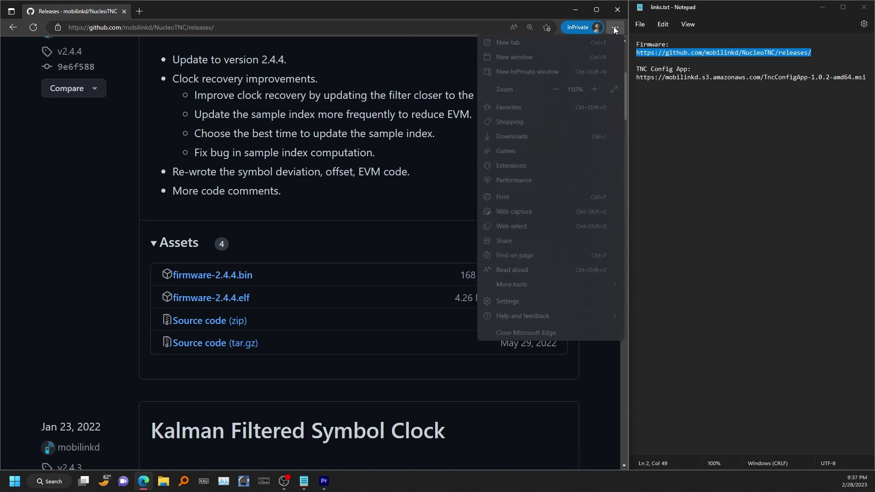
pyautogui.click(511, 135)
pyautogui.moveTo(516, 67)
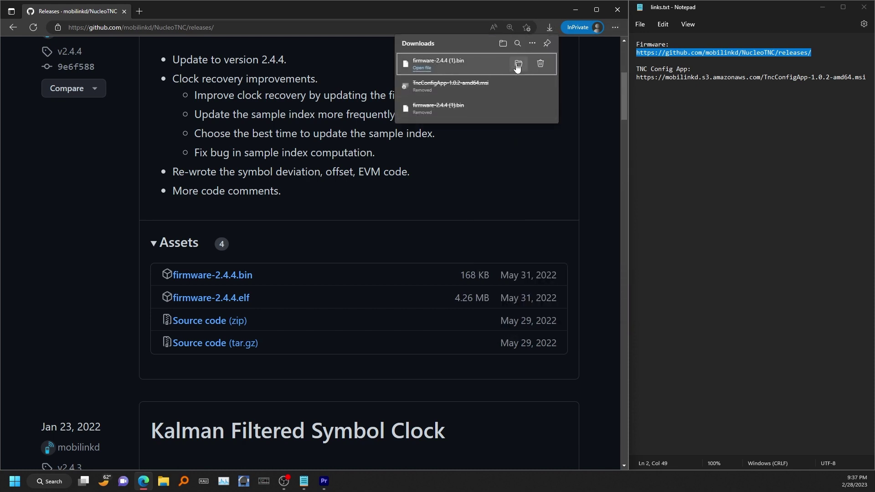
pyautogui.click(518, 65)
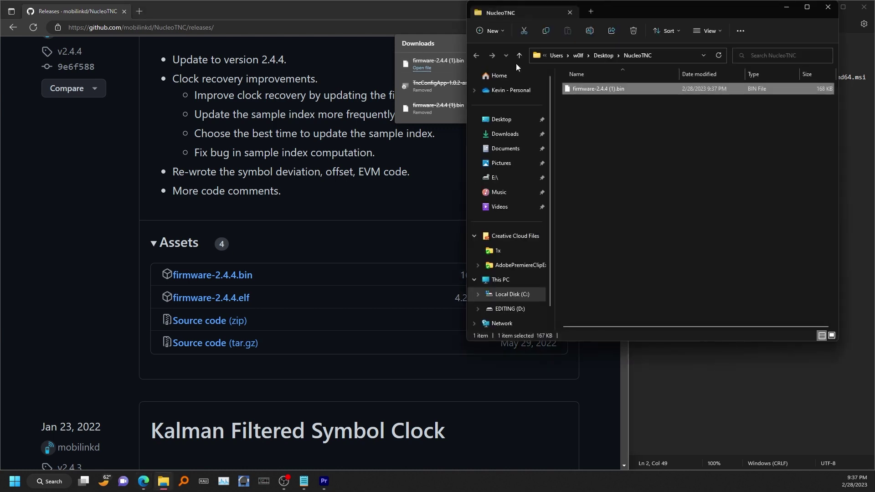
# - Move the NucleoTNC Explorer window aside to make room for the NODE_L432KC (E:) drive
pyautogui.moveTo(656, 14); pyautogui.dragTo(690, 10)
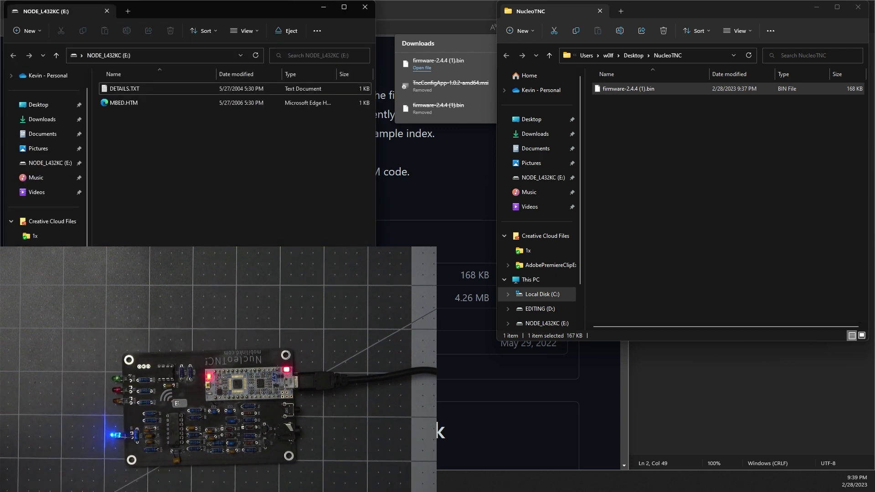
# - Arrange both Explorer windows and drag firmware-2.4.4 (1).bin onto the NODE_L432KC (E:) drive
pyautogui.moveTo(157, 10); pyautogui.dragTo(657, 131)
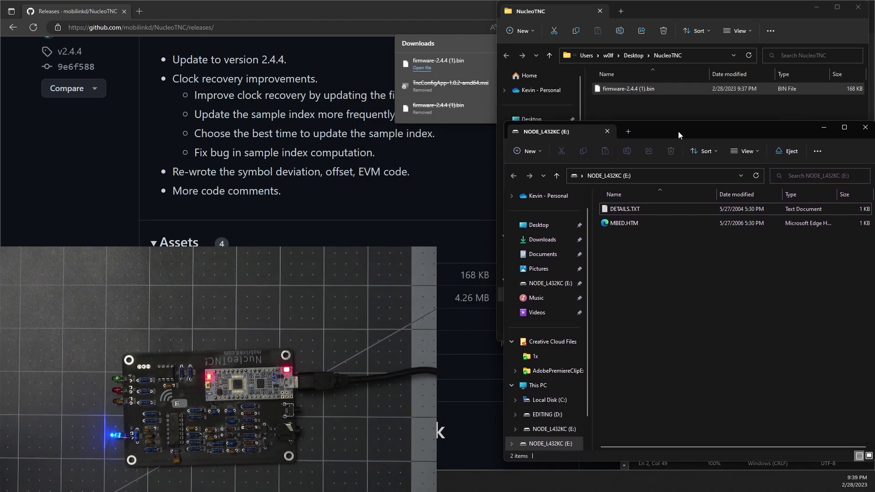
pyautogui.moveTo(679, 131)
pyautogui.mouseDown()
pyautogui.moveTo(668, 119)
pyautogui.moveTo(678, 126)
pyautogui.mouseUp()
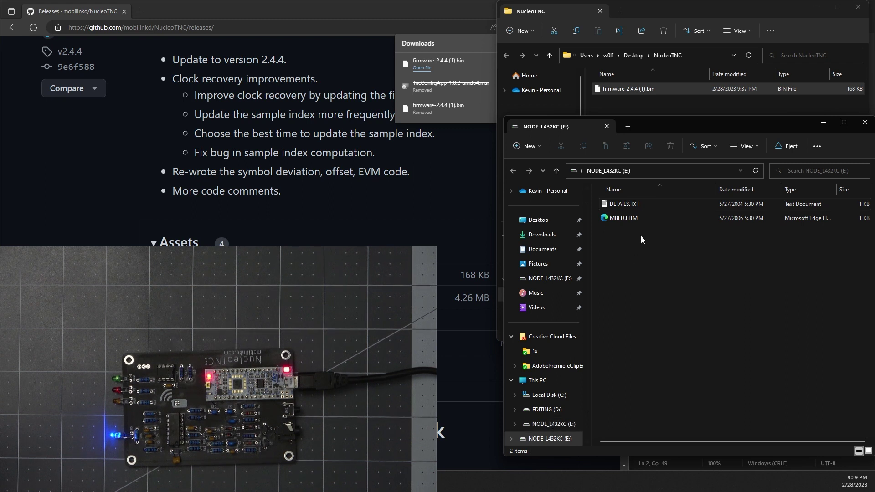
pyautogui.moveTo(691, 131); pyautogui.dragTo(683, 132)
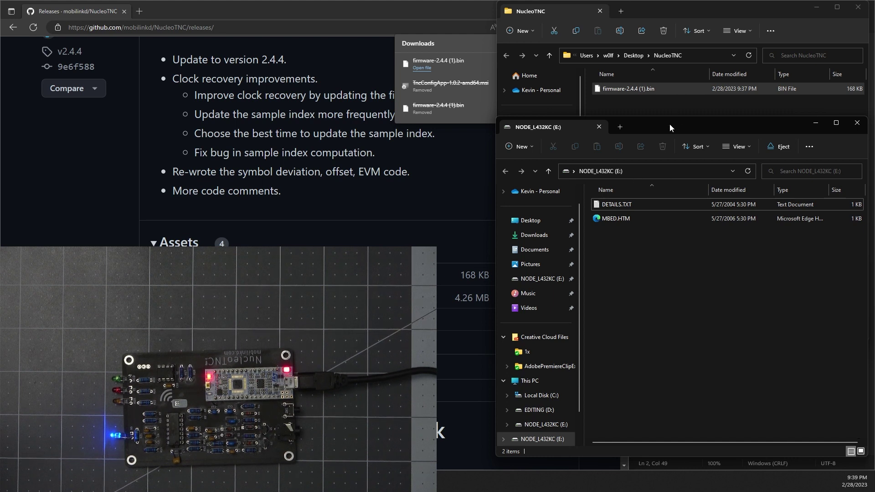
pyautogui.click(619, 90)
pyautogui.moveTo(618, 91); pyautogui.dragTo(665, 317)
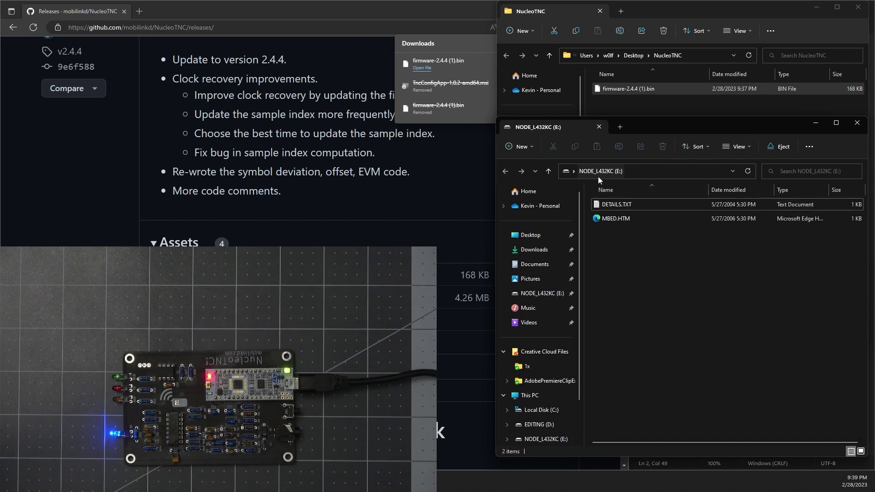
pyautogui.click(609, 91)
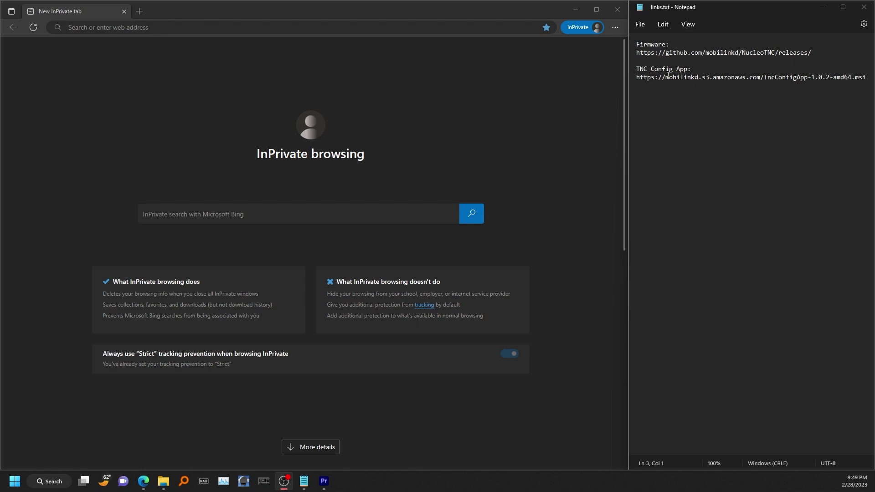
# - Load the TNC Config App link from the notes and save TncConfigApp-1.0.2-amd64.msi into NucleoTNC
pyautogui.moveTo(868, 78); pyautogui.dragTo(631, 82)
pyautogui.rightClick(653, 78)
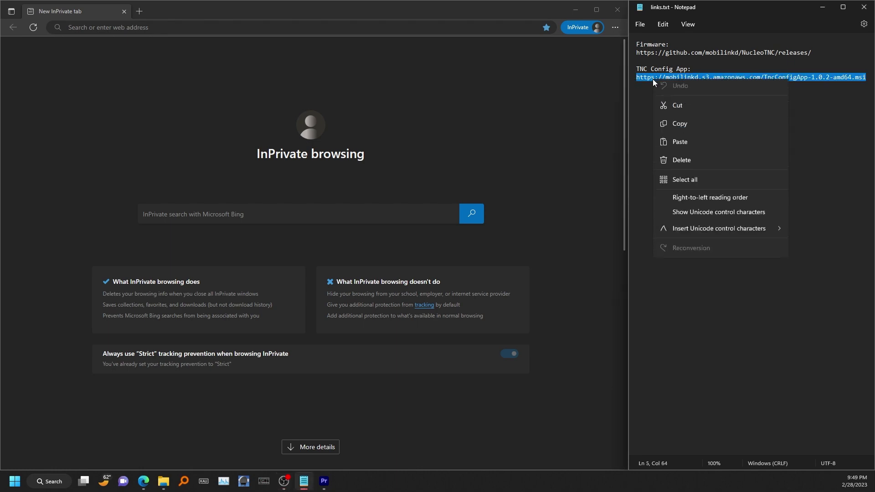
pyautogui.click(678, 127)
pyautogui.click(154, 29)
pyautogui.rightClick(122, 27)
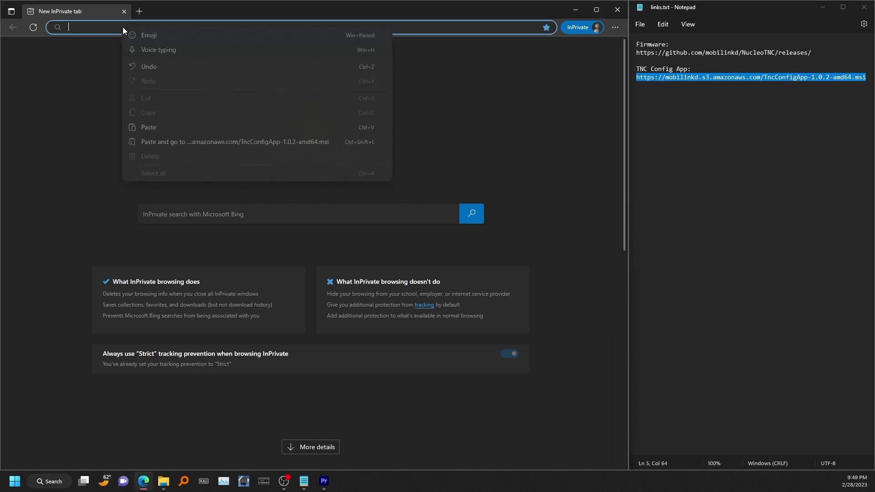
pyautogui.click(176, 140)
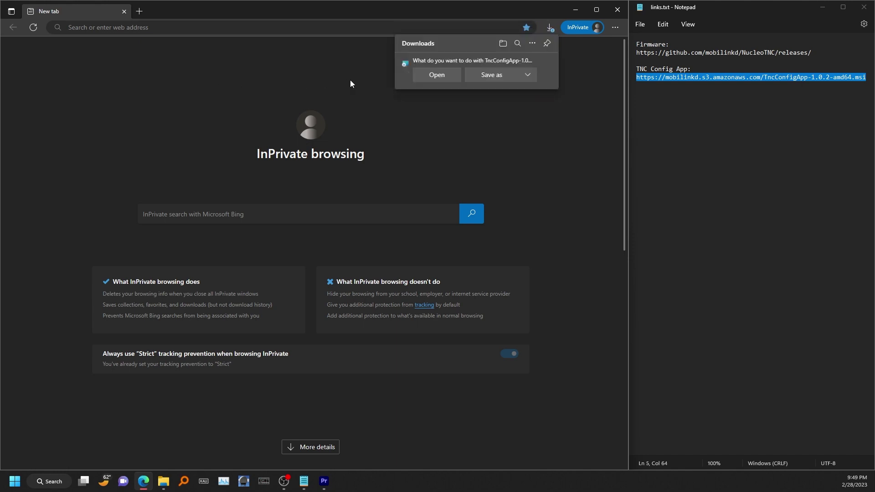
pyautogui.click(489, 76)
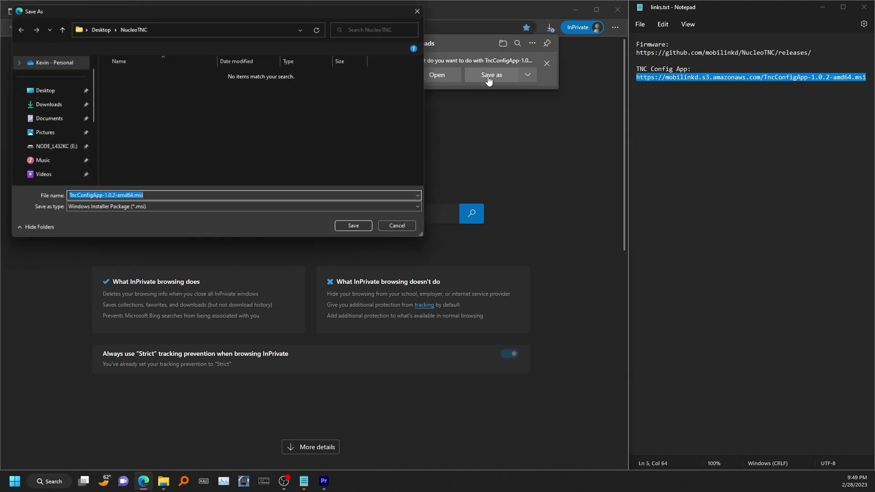
pyautogui.click(353, 231)
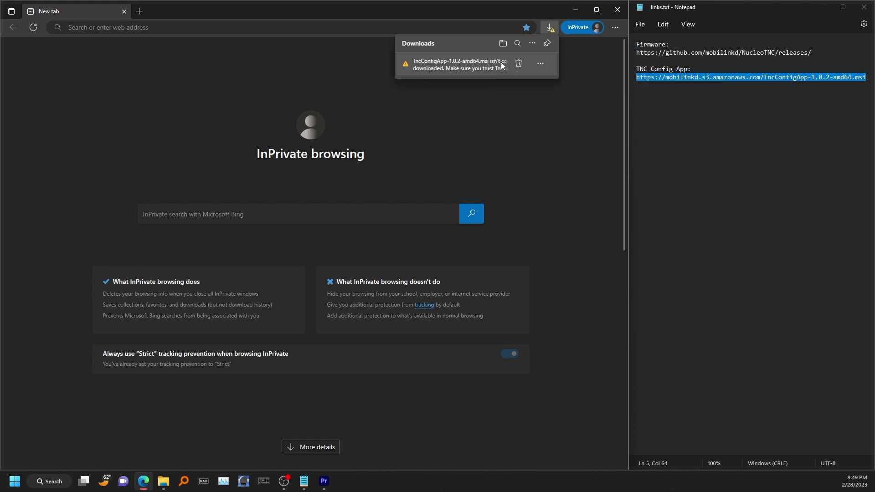
# - Keep the flagged installer download despite the SmartScreen warning
pyautogui.click(541, 66)
pyautogui.click(487, 95)
pyautogui.click(455, 188)
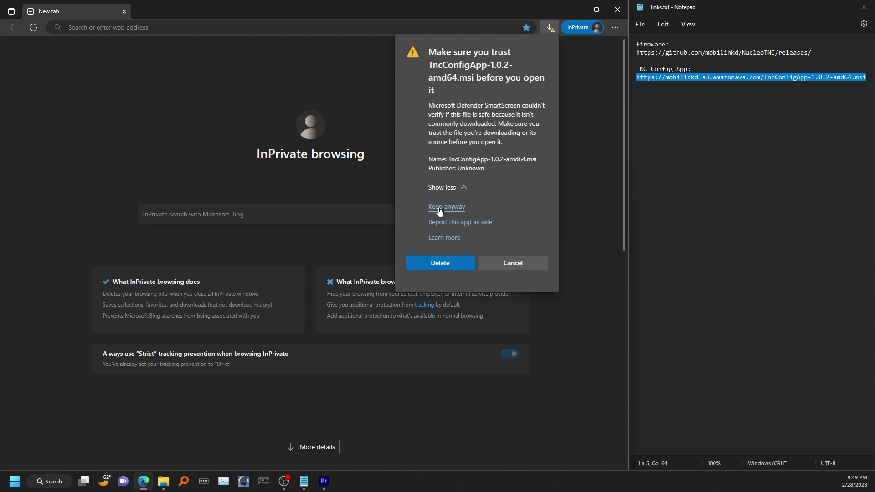
pyautogui.click(443, 208)
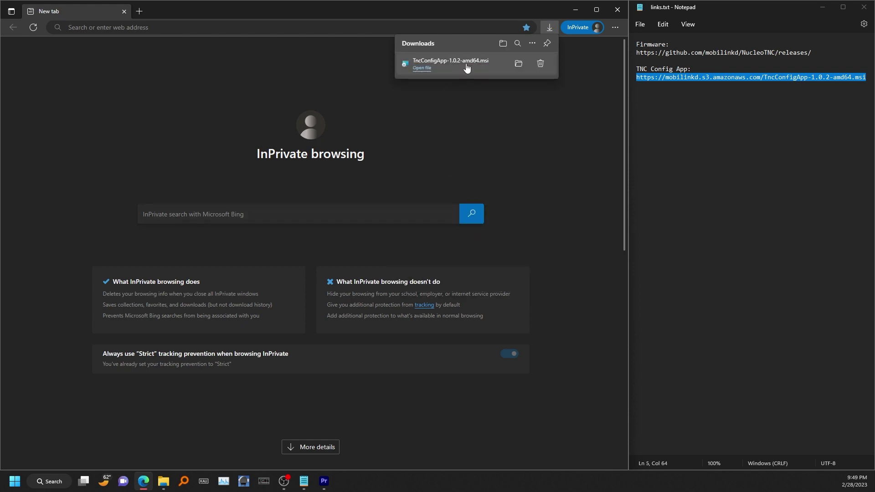
# - Run TncConfigApp-1.0.2-amd64.msi and install it into C:\Program Files\TncConfigApp
pyautogui.click(426, 70)
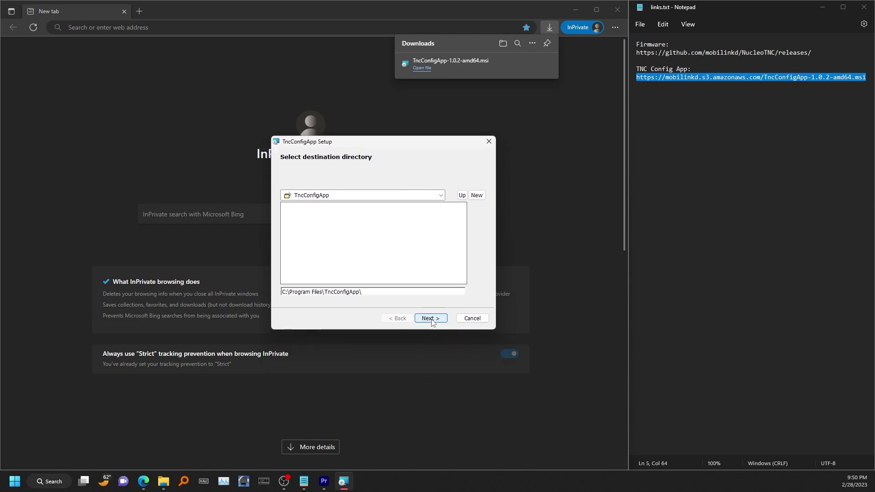
pyautogui.click(431, 321)
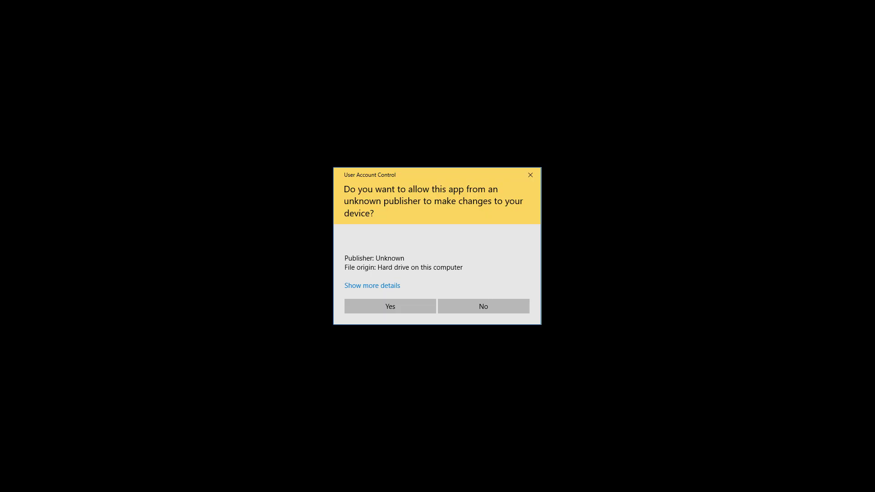
pyautogui.click(390, 306)
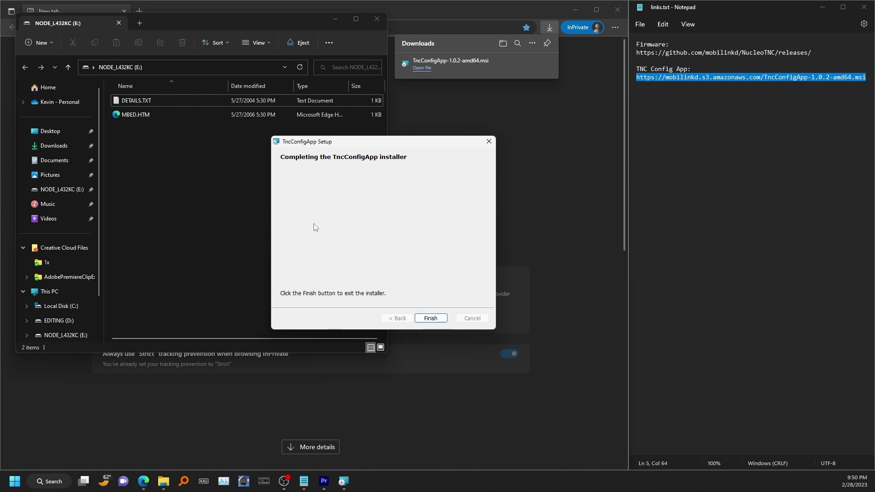
pyautogui.click(431, 319)
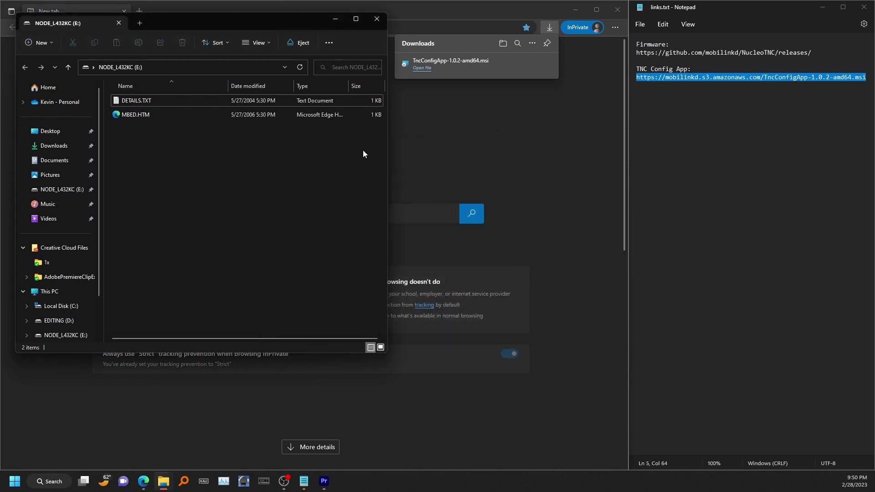
# - Close the drive window and downloads list, then launch Mobilinkd TNC Config (Serial) via a 'tnc' search
pyautogui.click(376, 18)
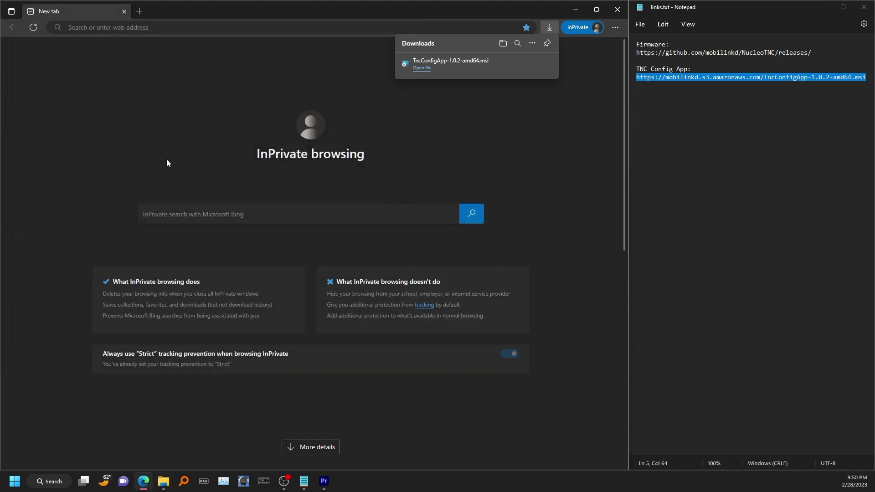
pyautogui.click(422, 156)
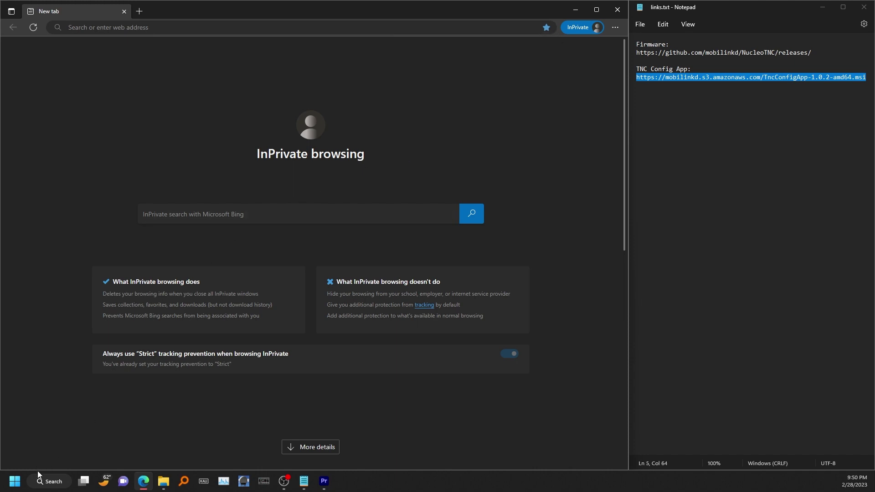
pyautogui.click(15, 482)
pyautogui.write('tn')
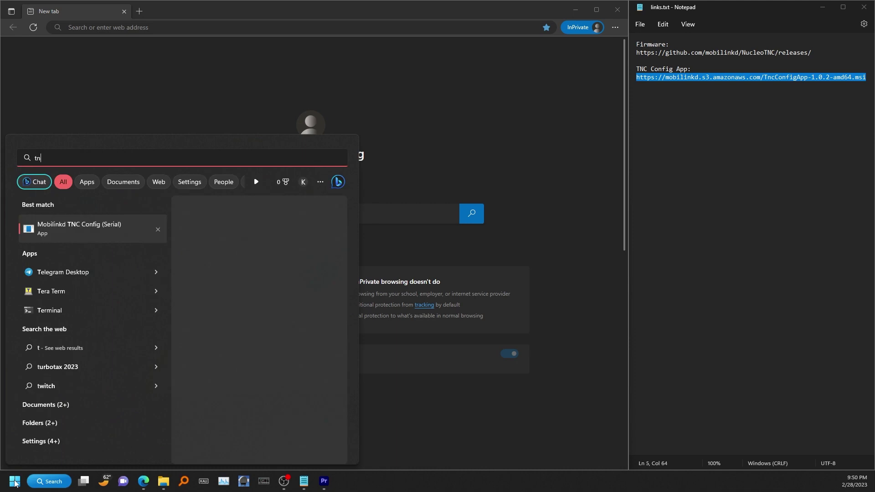
pyautogui.write('c')
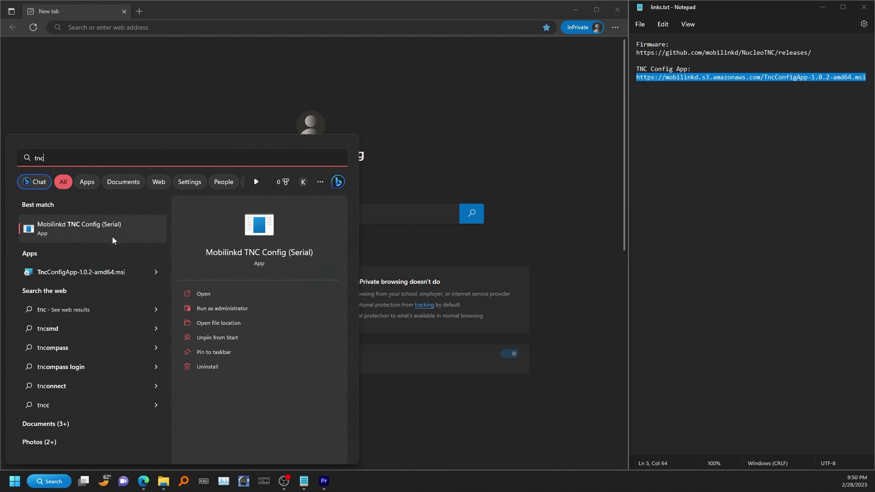
pyautogui.click(92, 234)
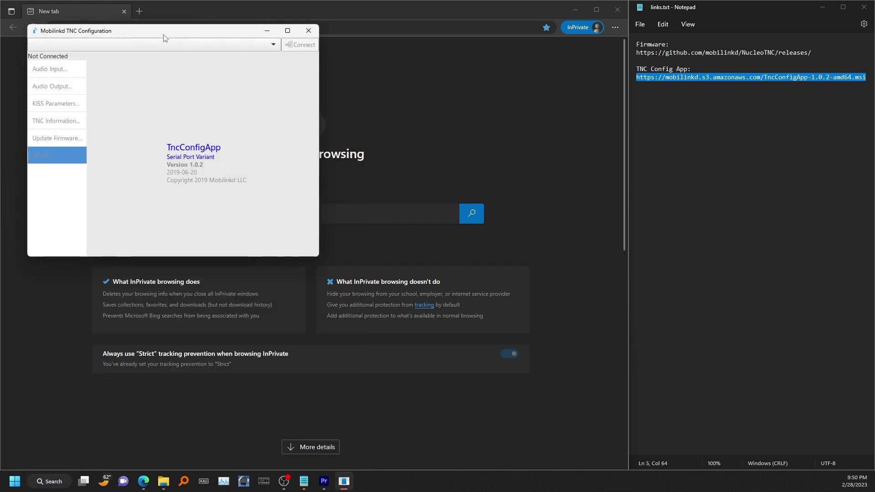
# - Check the offered ports (COM1, COM28, COM4, COM5), then search Start for Device Manager with 'de'
pyautogui.moveTo(165, 39); pyautogui.dragTo(341, 76)
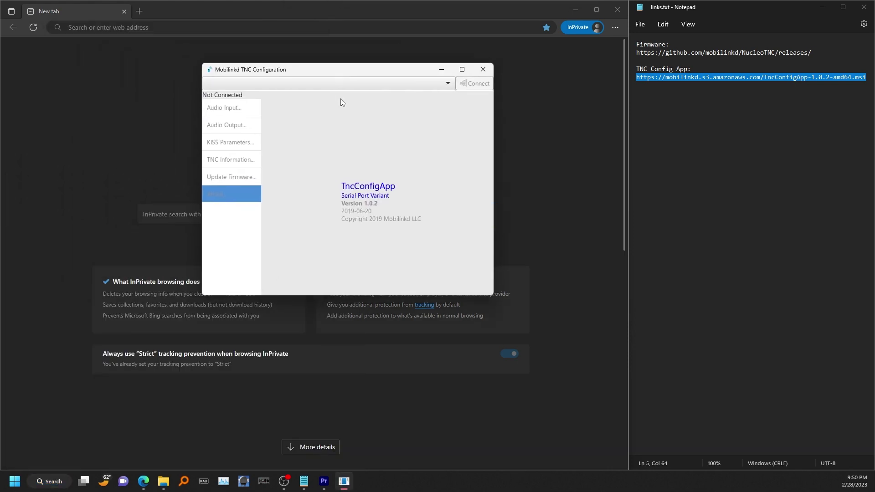
pyautogui.click(447, 84)
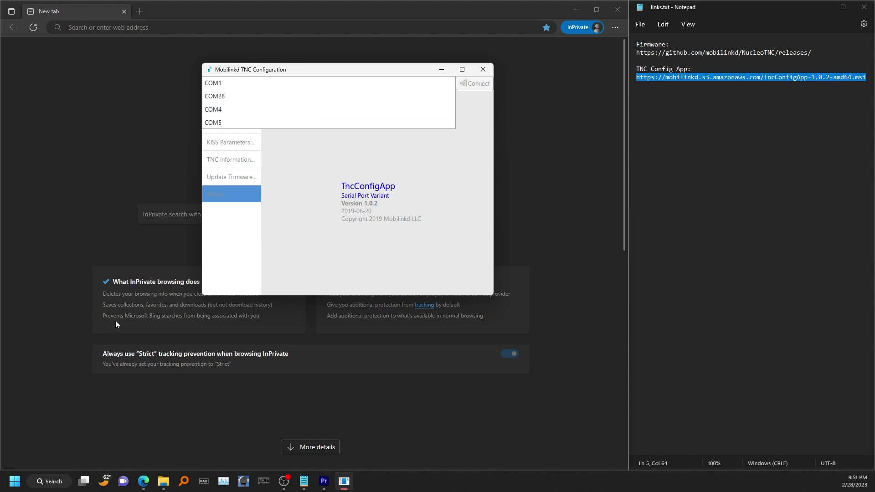
pyautogui.click(17, 480)
pyautogui.write('de')
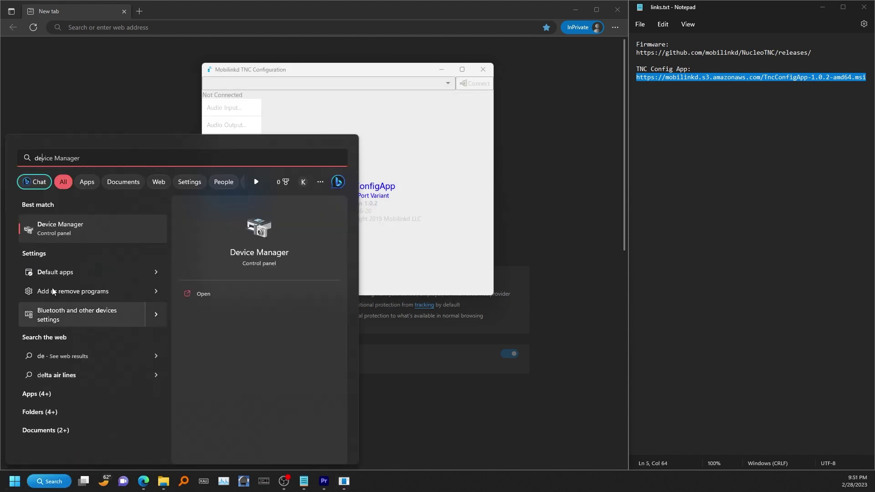
# - Open Device Manager, confirm the STLink Virtual COM Port is COM28, then close it
pyautogui.click(52, 229)
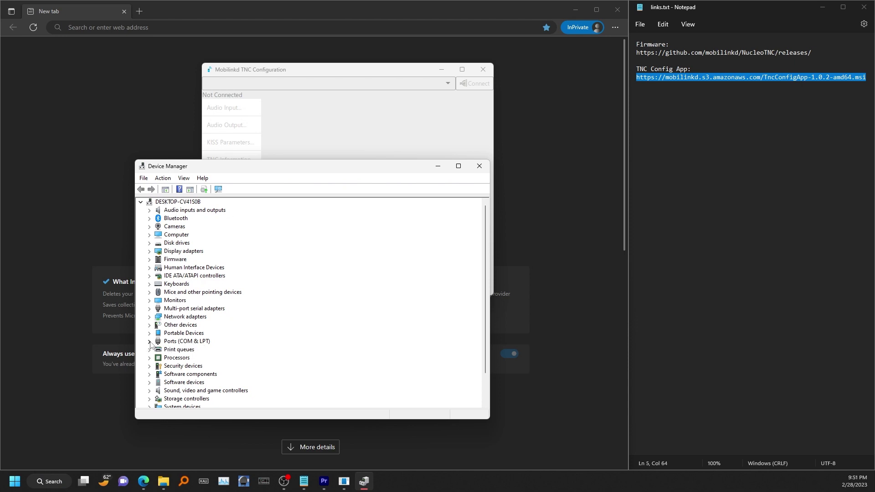
pyautogui.click(149, 342)
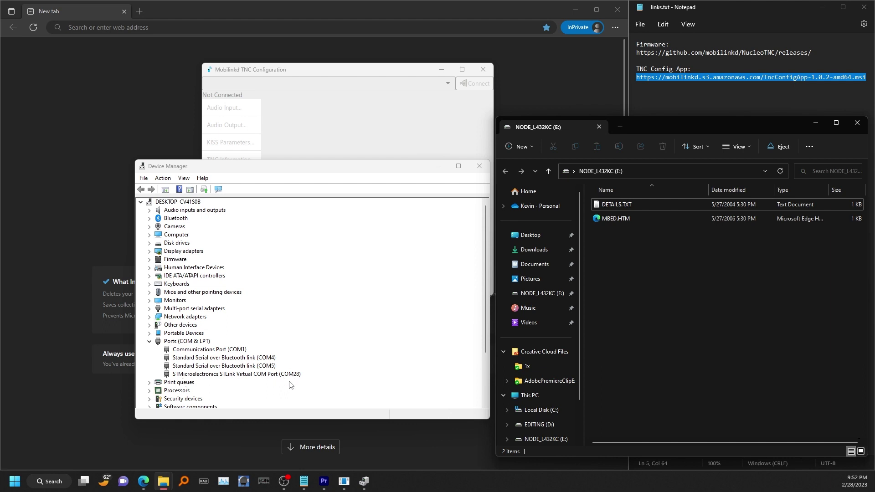
pyautogui.click(479, 167)
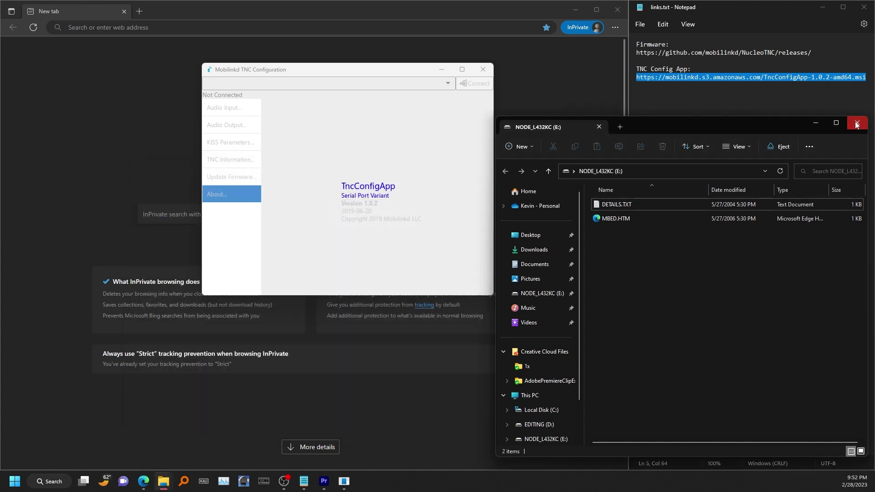
# - Close the NODE_L432KC drive window and select COM28 as the TNC Config serial port
pyautogui.click(857, 124)
pyautogui.moveTo(373, 74); pyautogui.dragTo(371, 82)
pyautogui.click(405, 91)
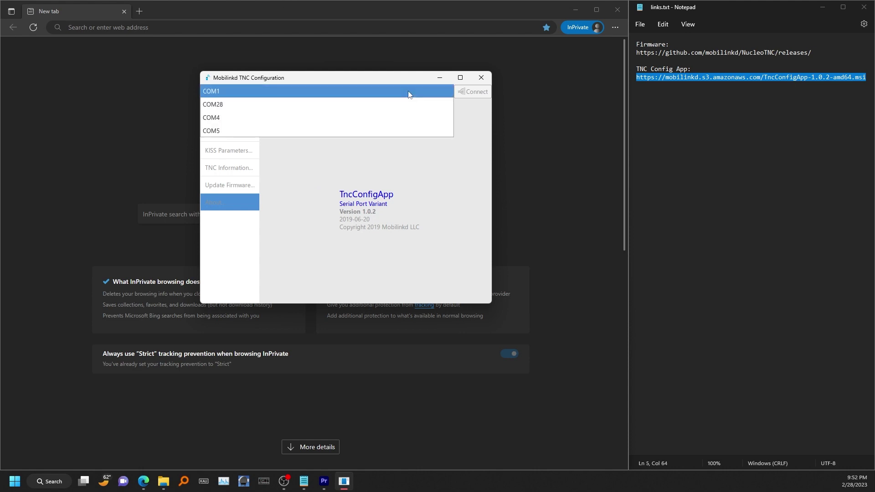
pyautogui.click(228, 105)
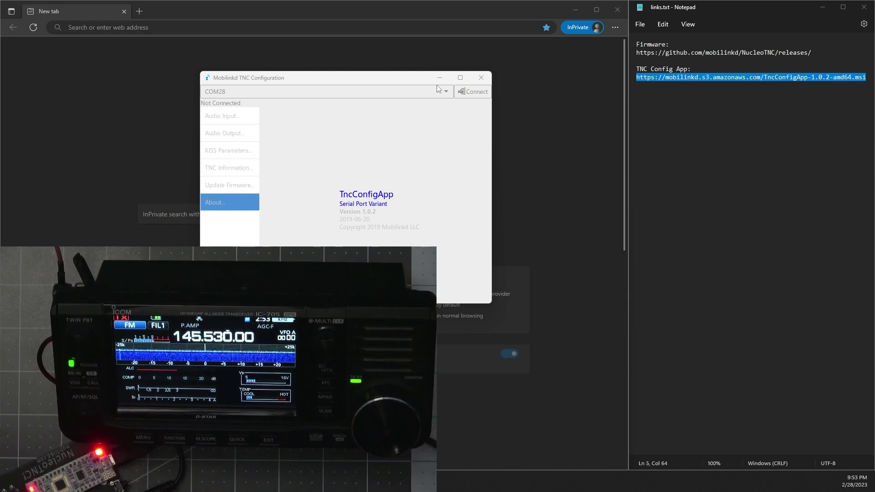
pyautogui.moveTo(336, 82); pyautogui.dragTo(710, 249)
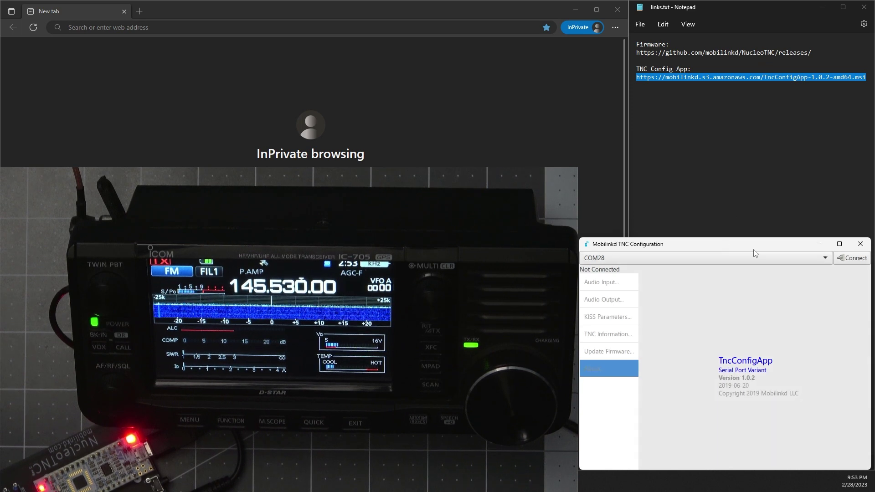
# - Connect to the NucleoTNC on COM28, bringing up Audio Input settings (gain 4, twist 6)
pyautogui.click(853, 258)
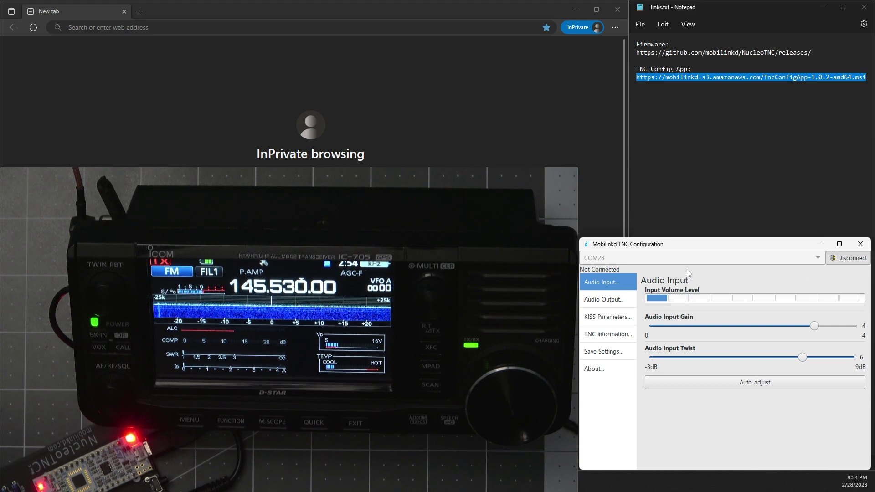
# - Try lower audio input levels with the sliders: gain 2–3, twist 0–2
pyautogui.moveTo(815, 326); pyautogui.dragTo(733, 326)
pyautogui.moveTo(799, 357); pyautogui.dragTo(735, 357)
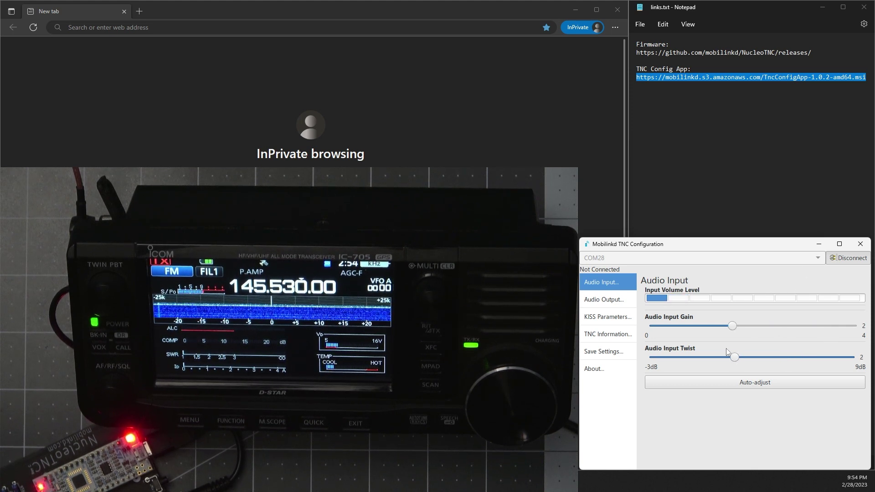
pyautogui.click(722, 358)
pyautogui.moveTo(736, 327); pyautogui.dragTo(784, 327)
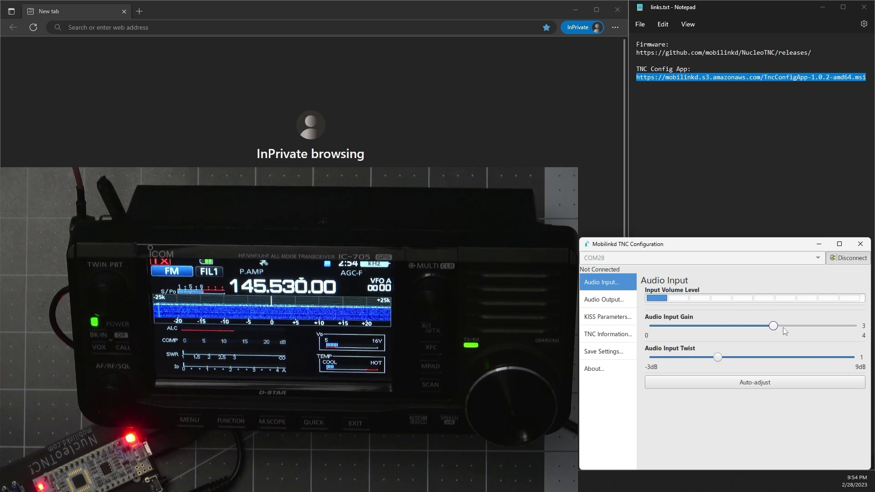
# - Reload input settings, auto-adjust levels to gain 2 and twist 4, then view Audio Output
pyautogui.click(598, 284)
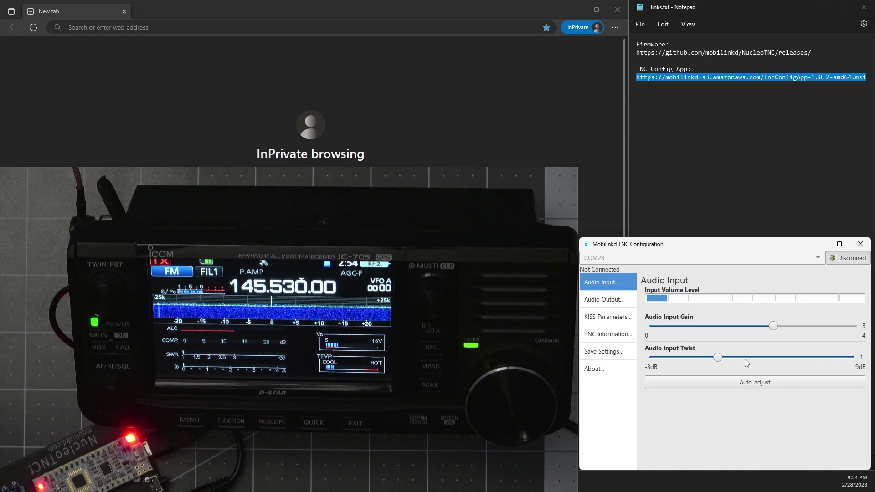
pyautogui.click(762, 387)
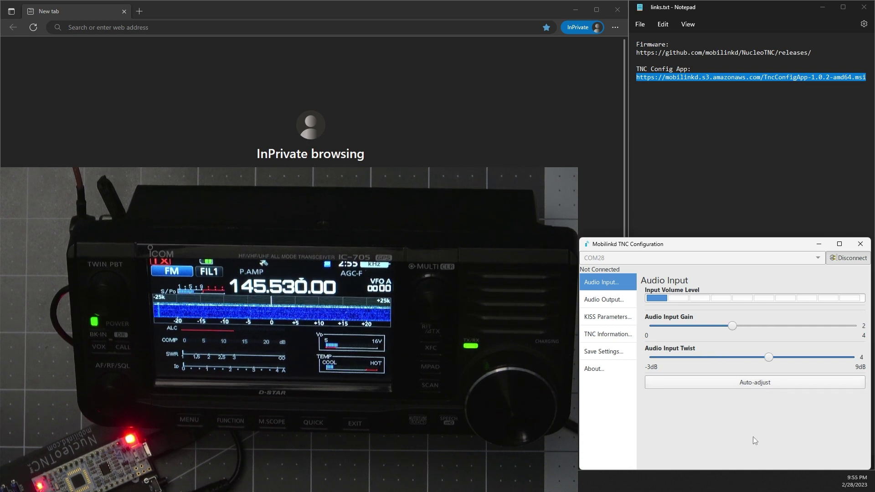
pyautogui.click(605, 303)
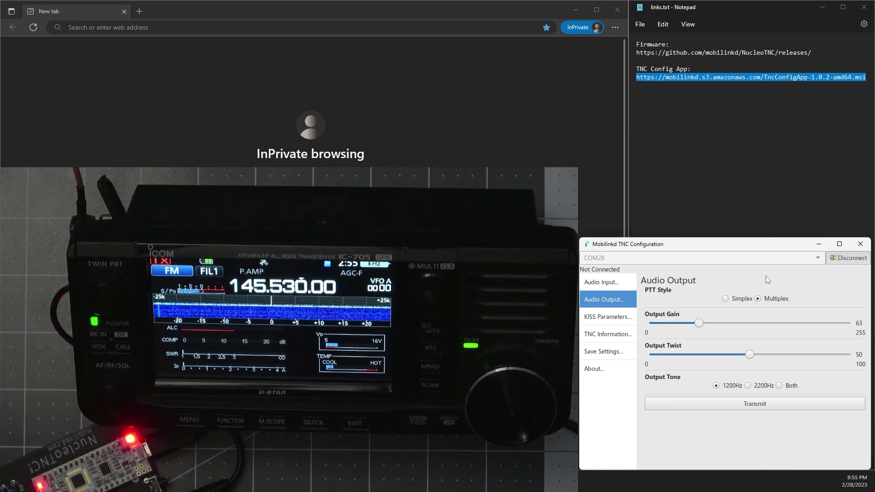
# - Switch PTT style to Simplex, send a test transmission, then restore Multiplex
pyautogui.click(726, 299)
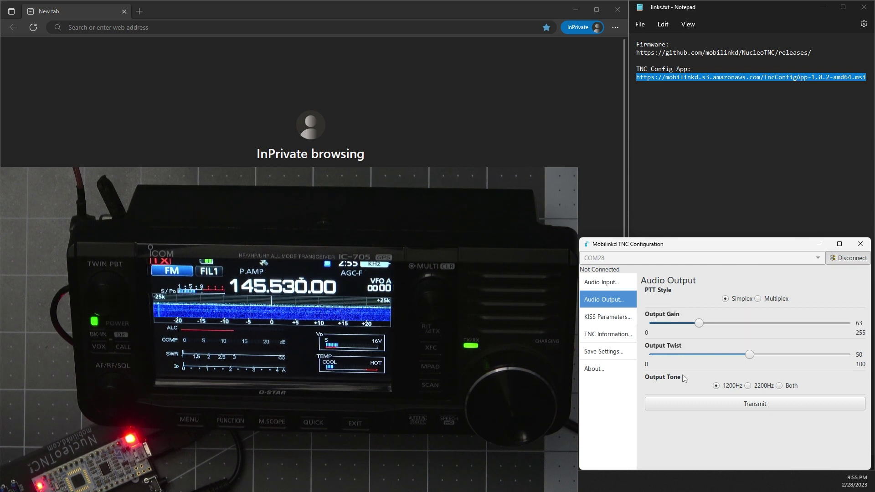
pyautogui.click(754, 408)
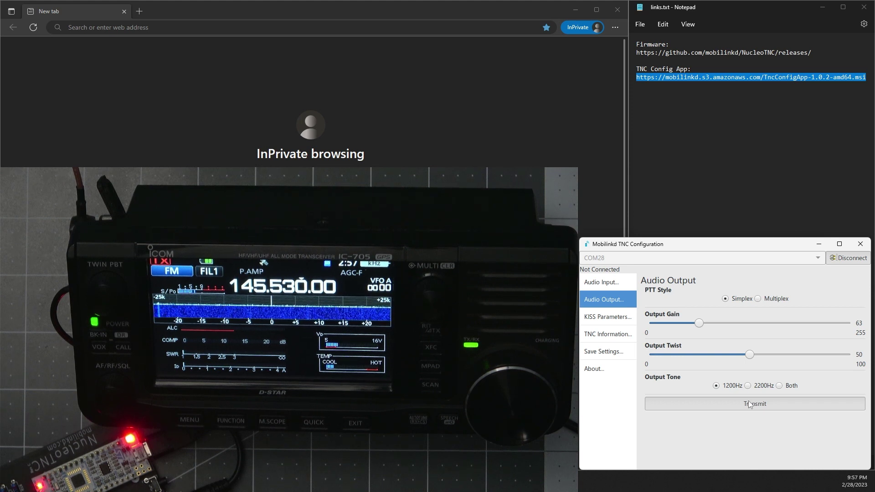
pyautogui.click(758, 300)
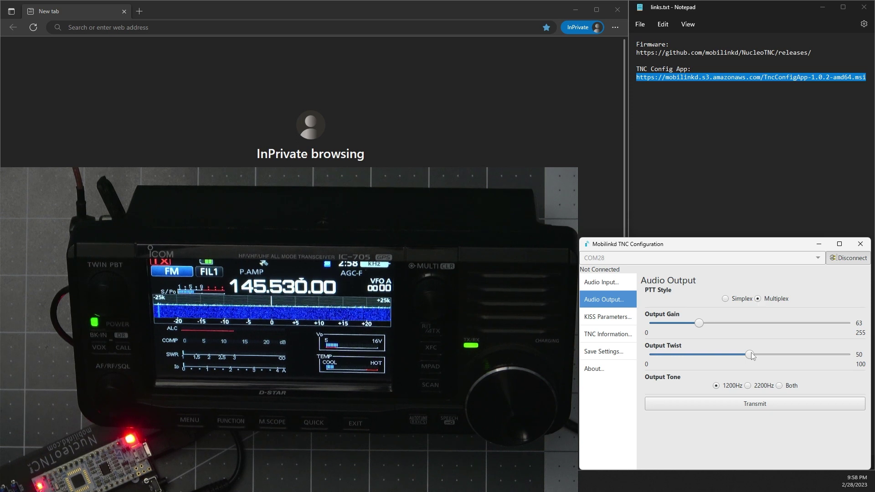
# - Test-transmit the 1200Hz tone, then start transmitting at 2200Hz
pyautogui.click(734, 406)
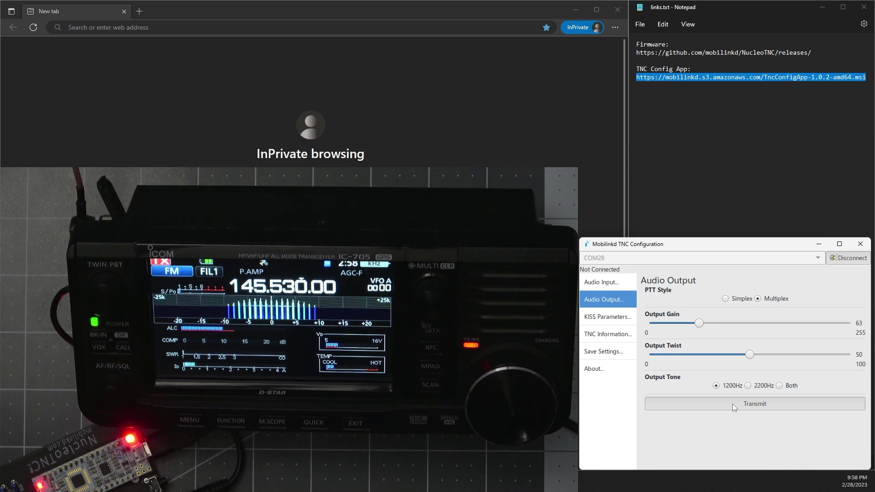
pyautogui.click(745, 400)
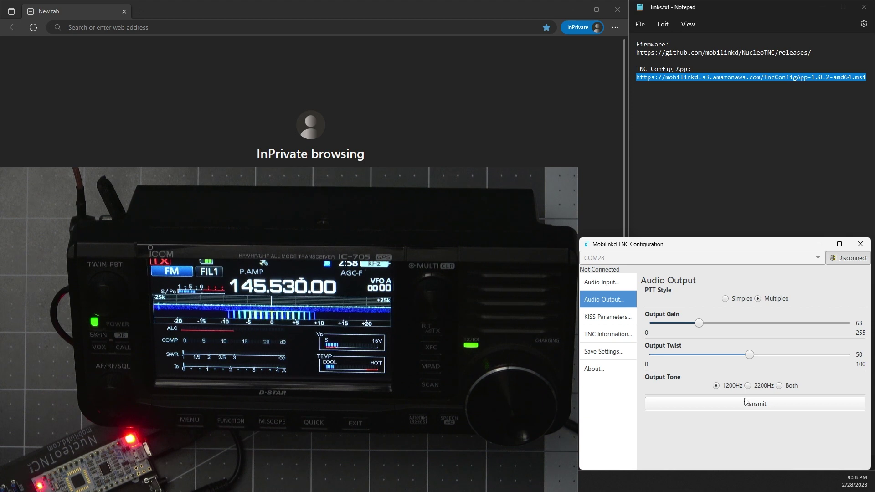
pyautogui.click(748, 386)
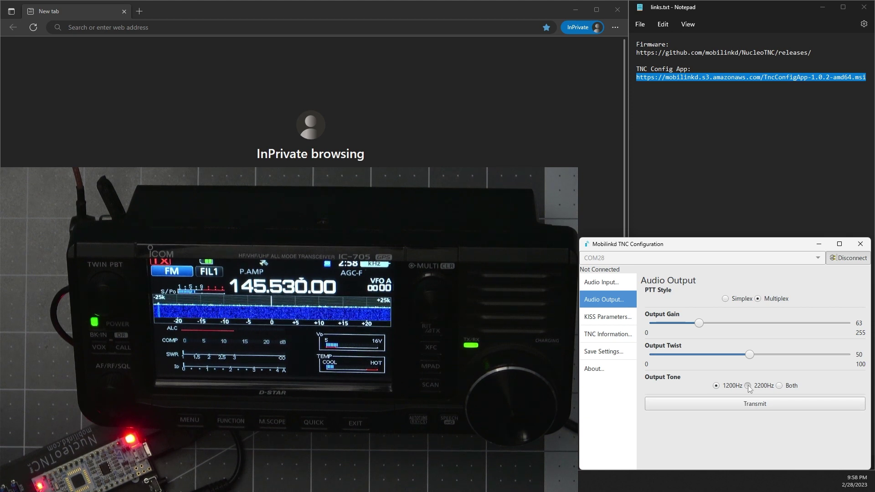
pyautogui.click(731, 405)
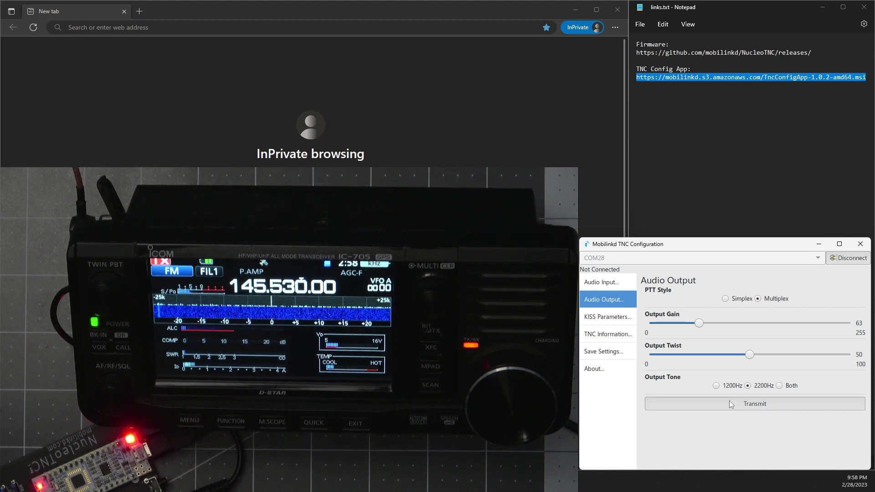
# - Alternate the output tone between Both and 2200Hz during transmission, then stop transmitting
pyautogui.click(780, 386)
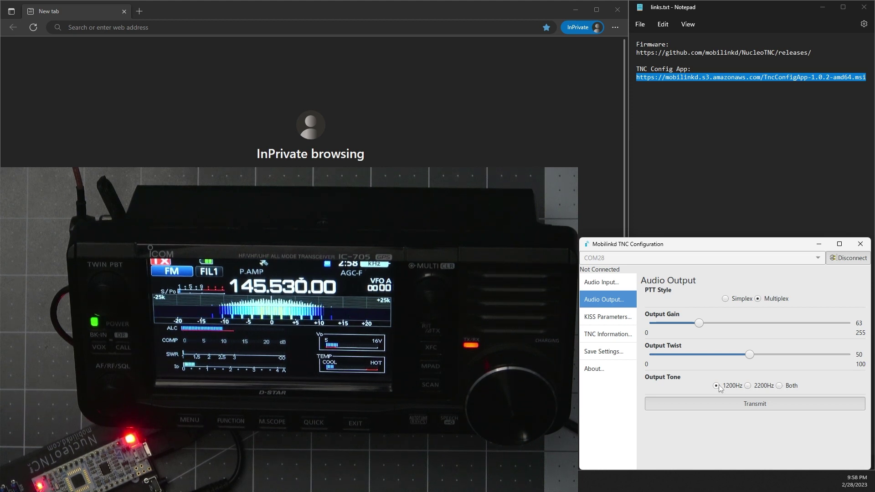
pyautogui.click(748, 386)
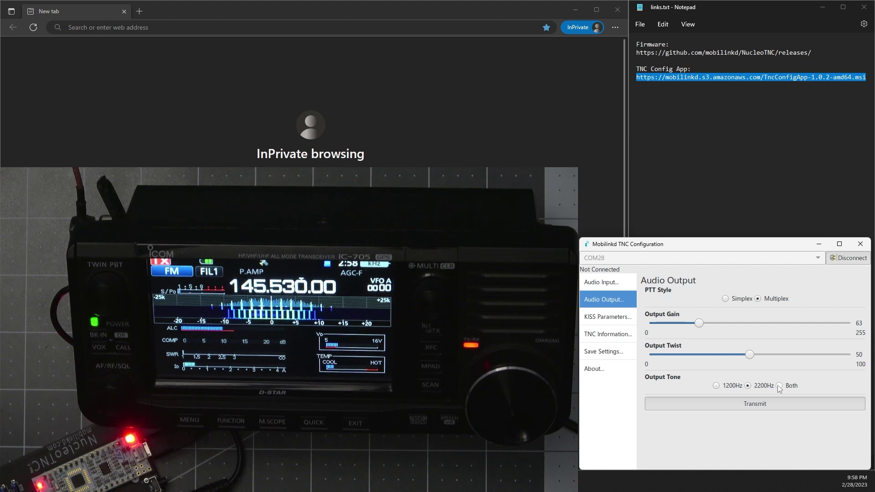
pyautogui.click(780, 386)
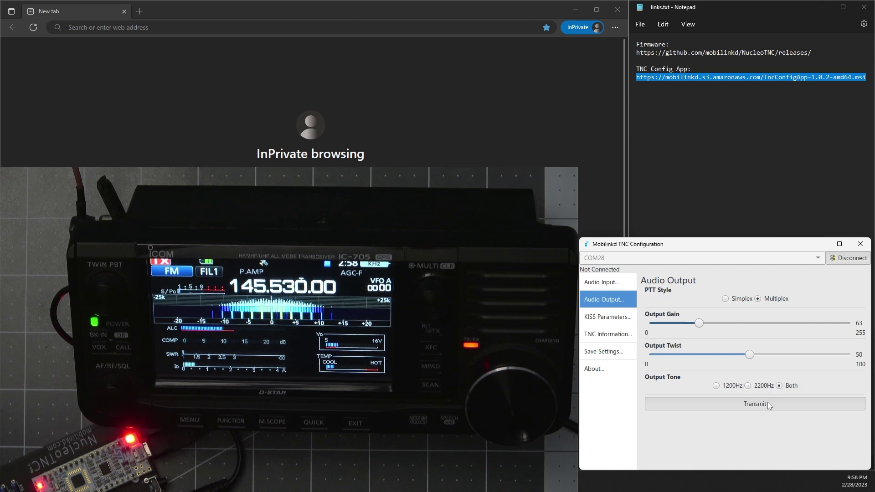
pyautogui.click(765, 402)
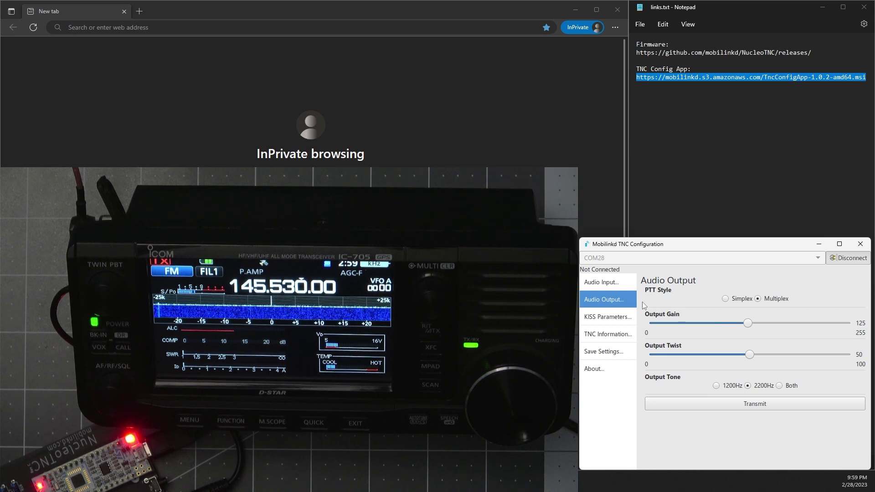
# - Review the KISS parameters, save settings to the TNC, and disconnect from COM28
pyautogui.click(610, 320)
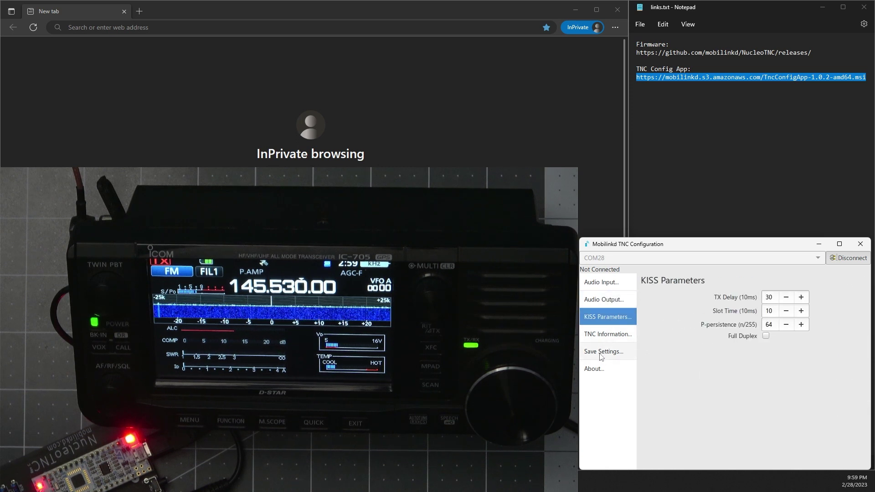
pyautogui.click(601, 354)
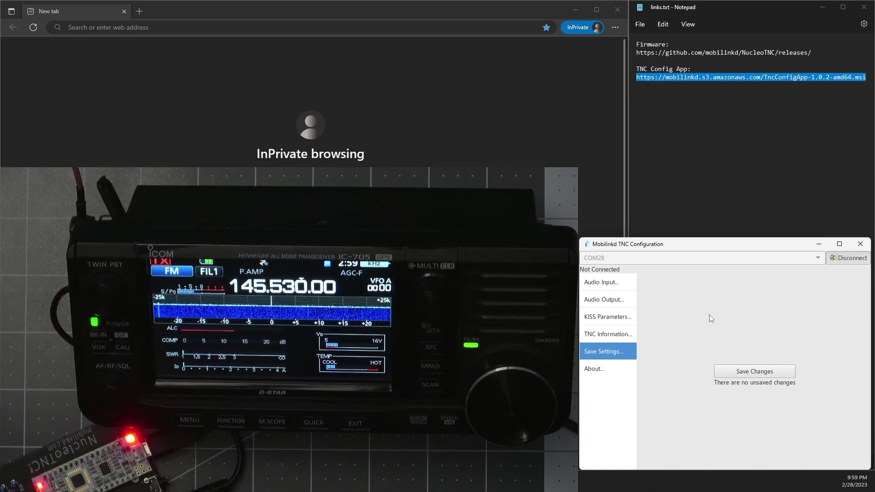
pyautogui.click(847, 259)
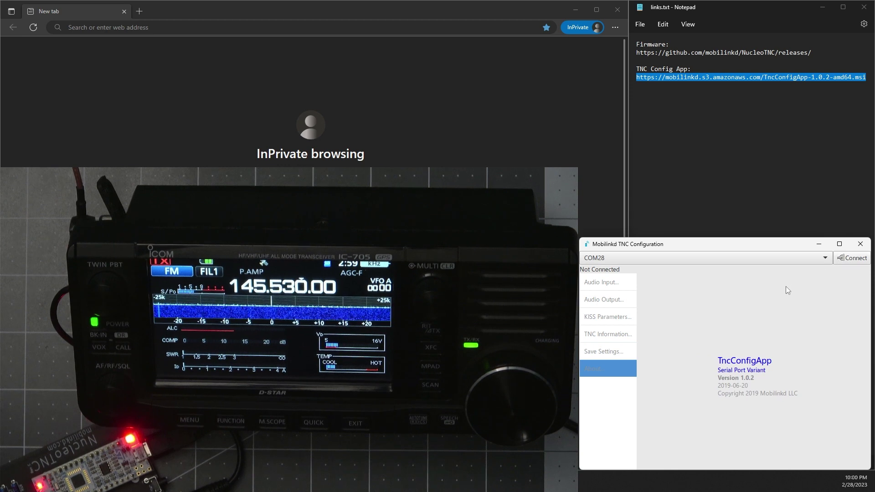